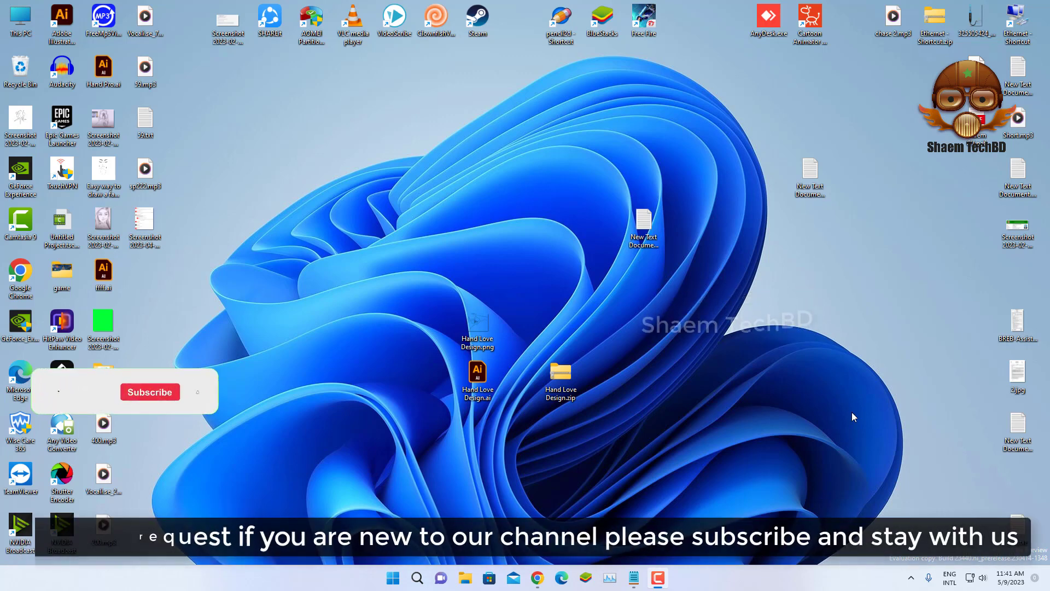
- Launch Settings from Start and reach the Speakers 2.0 properties under System > Sound
{"action": "left_click", "coordinate": [393, 578]}
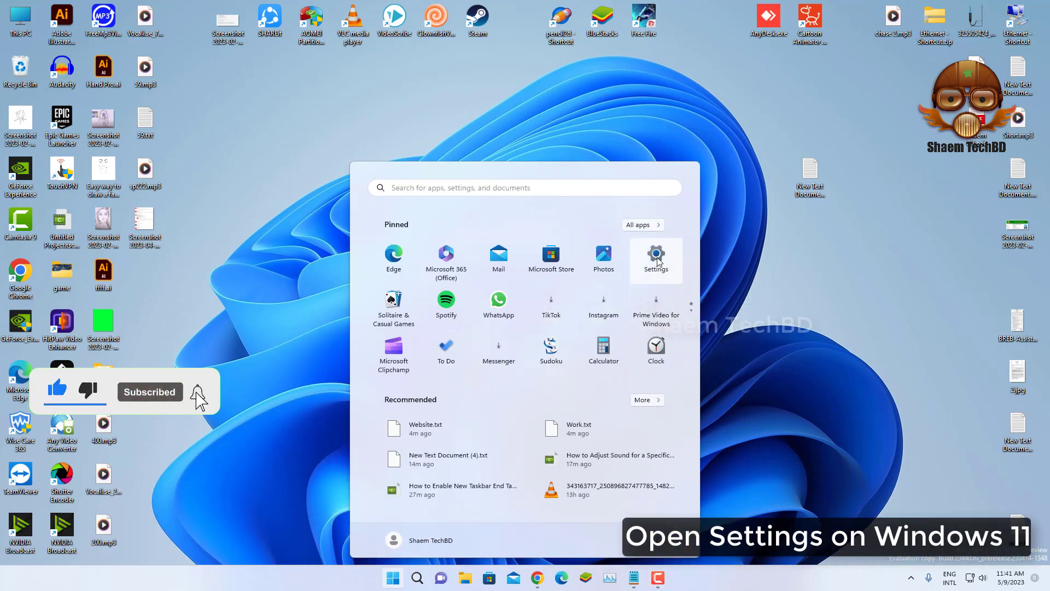
{"action": "left_click", "coordinate": [657, 257]}
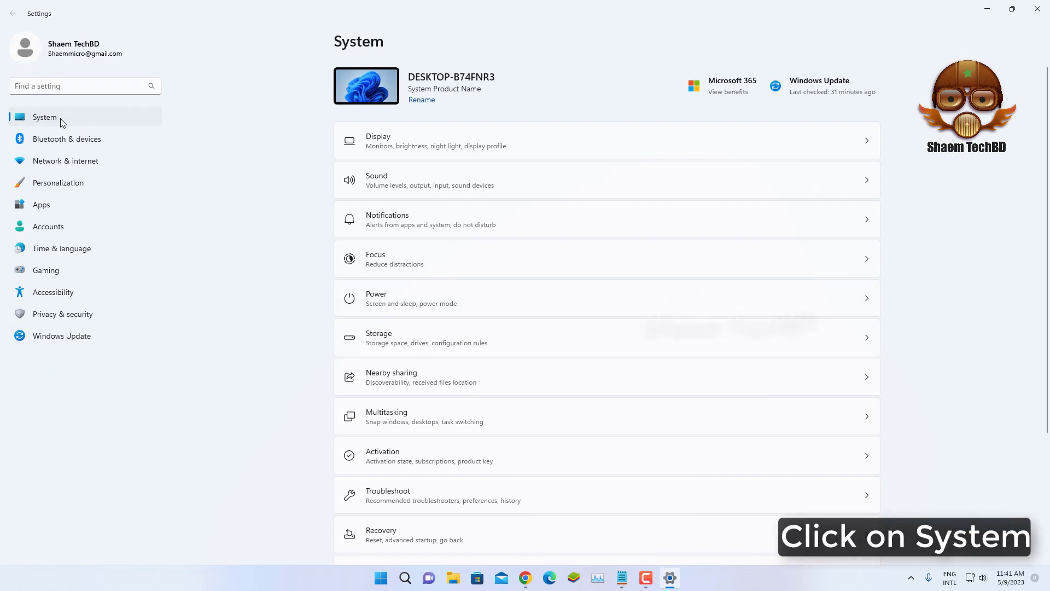
{"action": "left_click", "coordinate": [384, 182]}
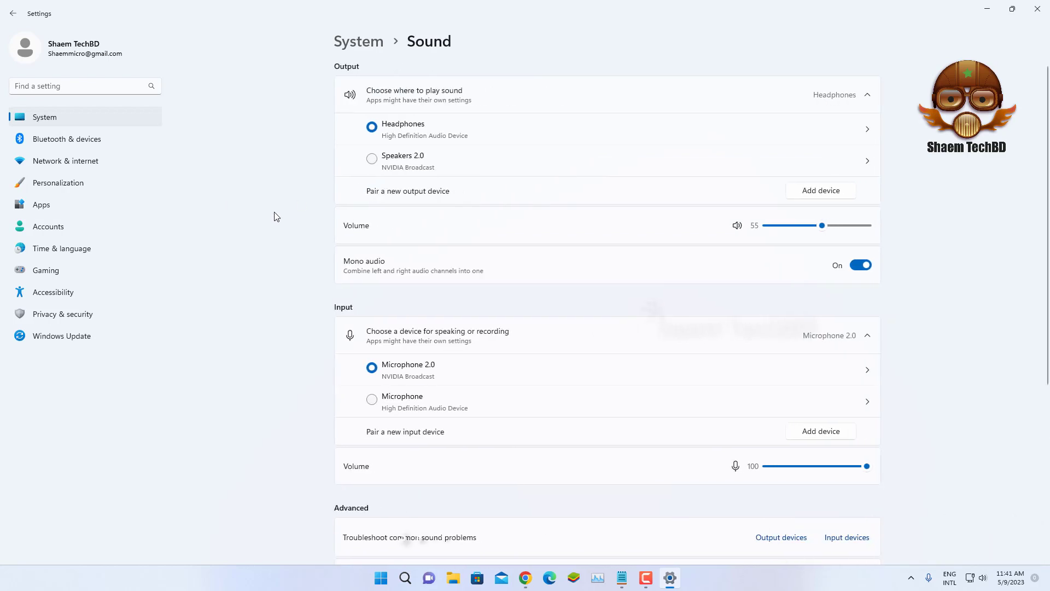
{"action": "left_click", "coordinate": [867, 162]}
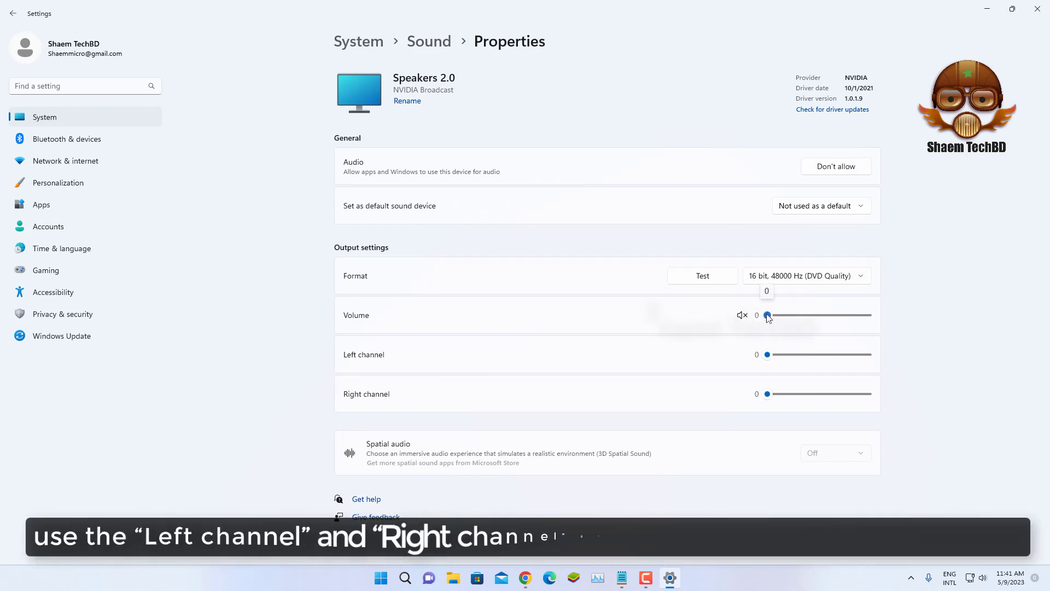
- Raise Speakers 2.0 volume and left and right channels from 0 to 65, then close Settings
{"action": "left_click_drag", "start_coordinate": [767, 315], "coordinate": [814, 320]}
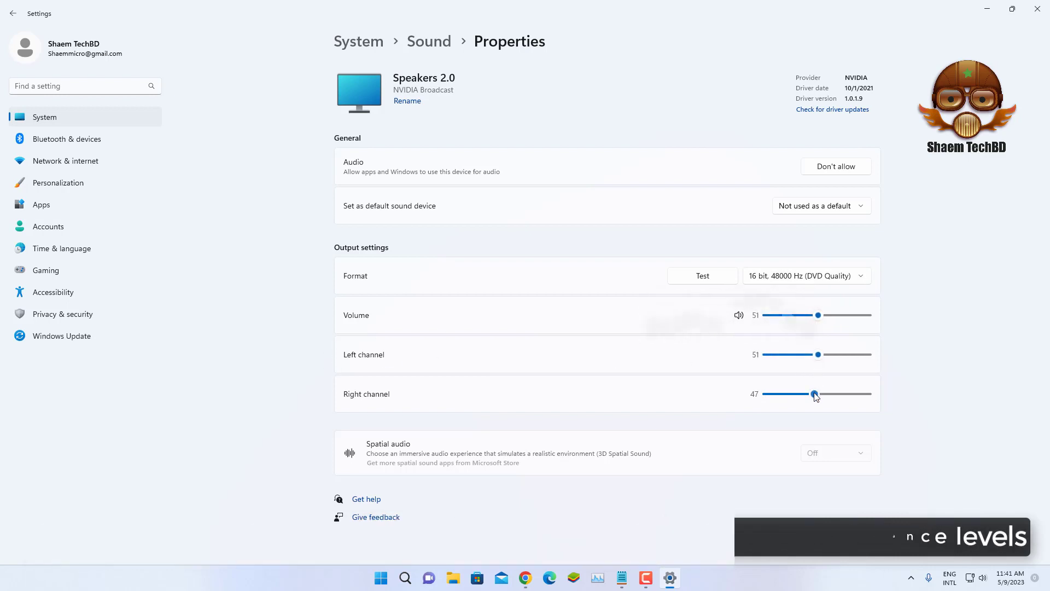
{"action": "mouse_move", "coordinate": [815, 394]}
{"action": "left_mouse_down"}
{"action": "mouse_move", "coordinate": [796, 395]}
{"action": "mouse_move", "coordinate": [833, 396]}
{"action": "left_mouse_up"}
{"action": "left_click_drag", "start_coordinate": [818, 357], "coordinate": [828, 359]}
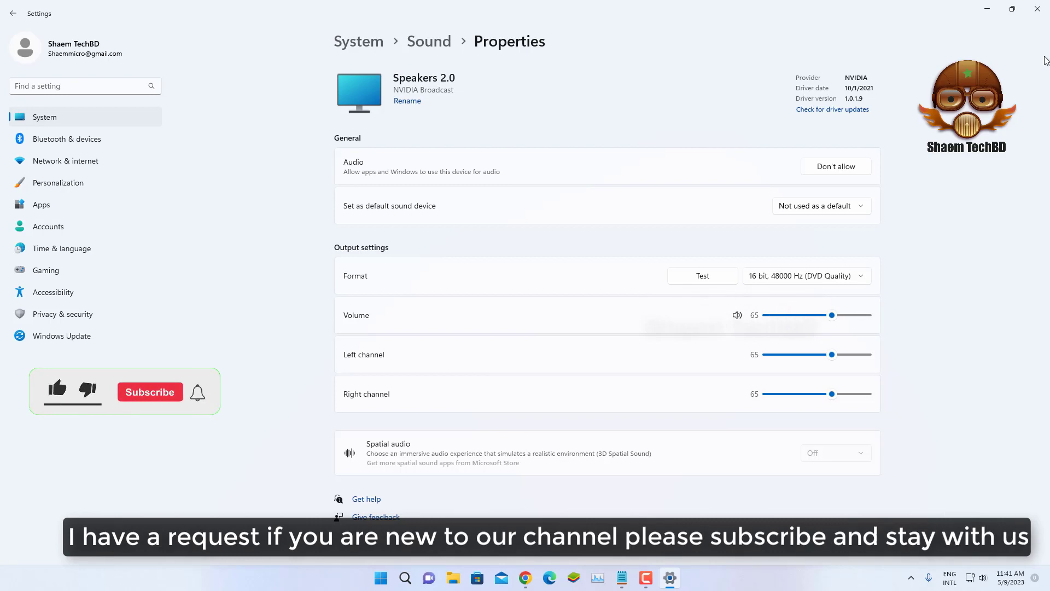
{"action": "left_click", "coordinate": [1044, 5]}
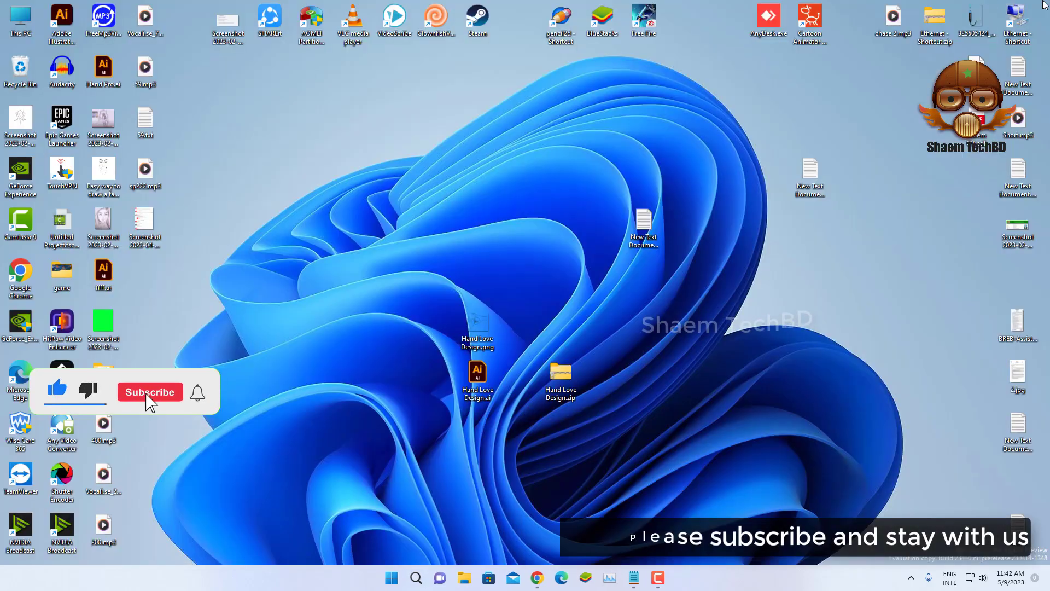